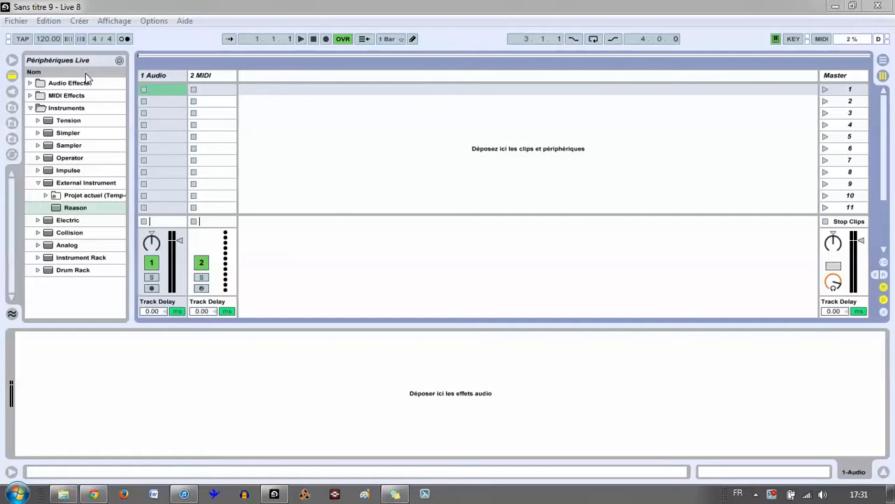
Create a new Live set and delete the Reason preset stored under External Instrument
{"action": "left_click", "coordinate": [567, 380]}
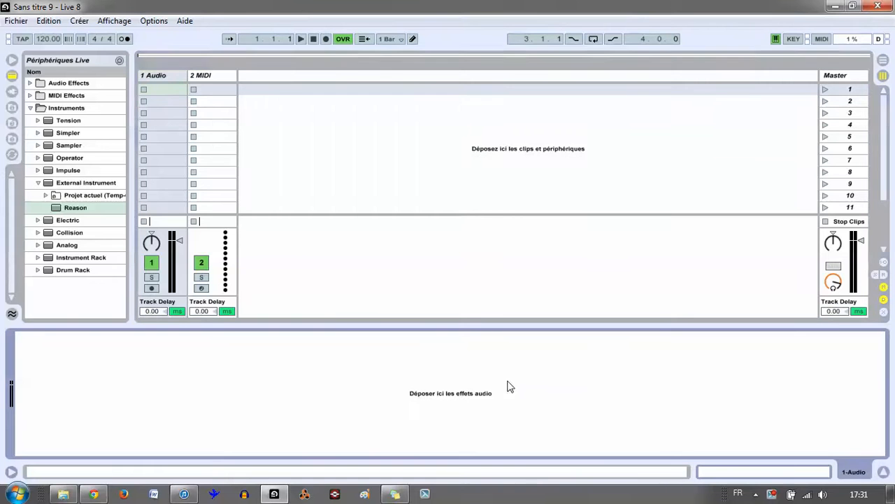
{"action": "key", "text": "ctrl+n"}
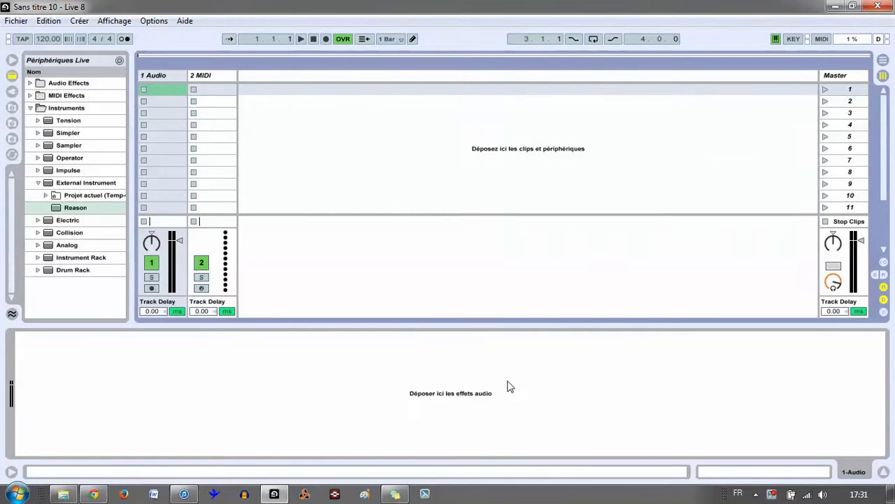
{"action": "left_click", "coordinate": [70, 209]}
{"action": "key", "text": "Delete"}
{"action": "key", "text": "Return"}
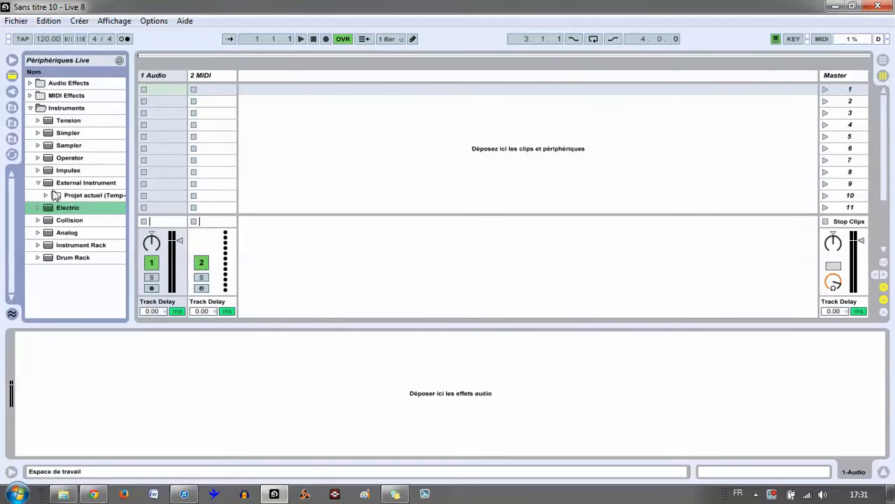
Load the External Instrument device onto the 2 MIDI track and view its available MIDI To outputs
{"action": "left_click", "coordinate": [40, 183]}
{"action": "left_click", "coordinate": [31, 108]}
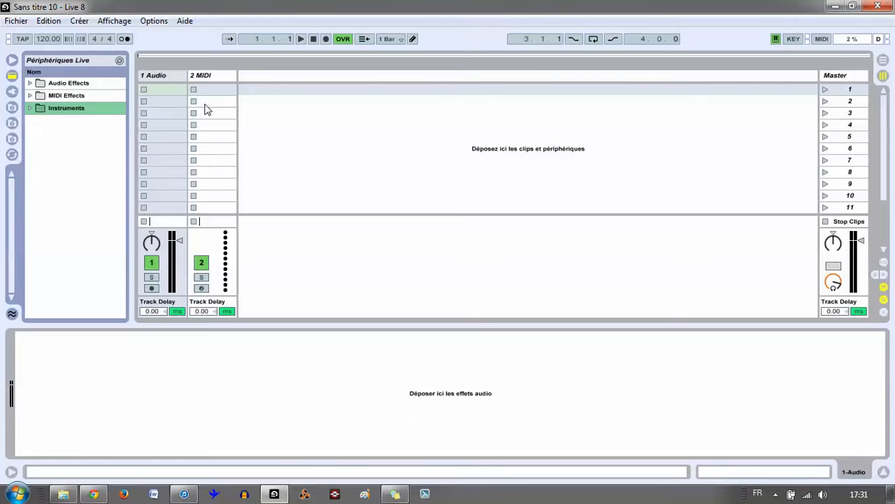
{"action": "left_click", "coordinate": [30, 109]}
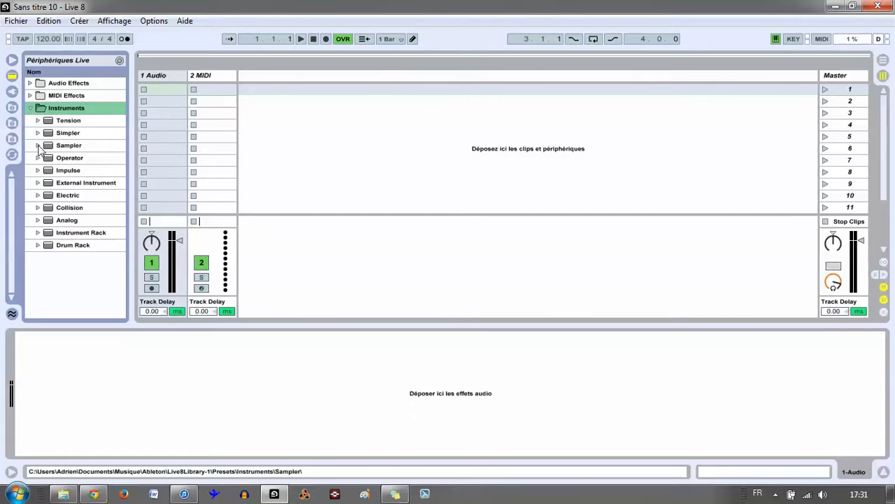
{"action": "left_click_drag", "start_coordinate": [49, 188], "coordinate": [218, 171]}
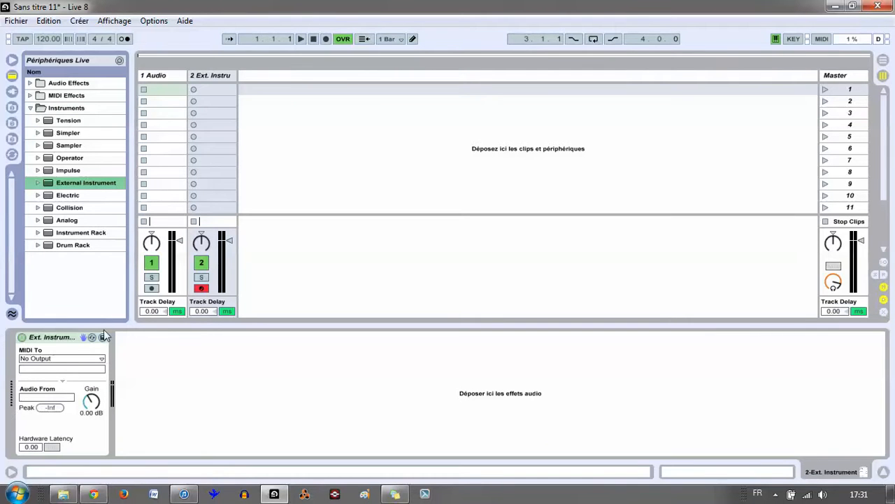
{"action": "left_click", "coordinate": [99, 358]}
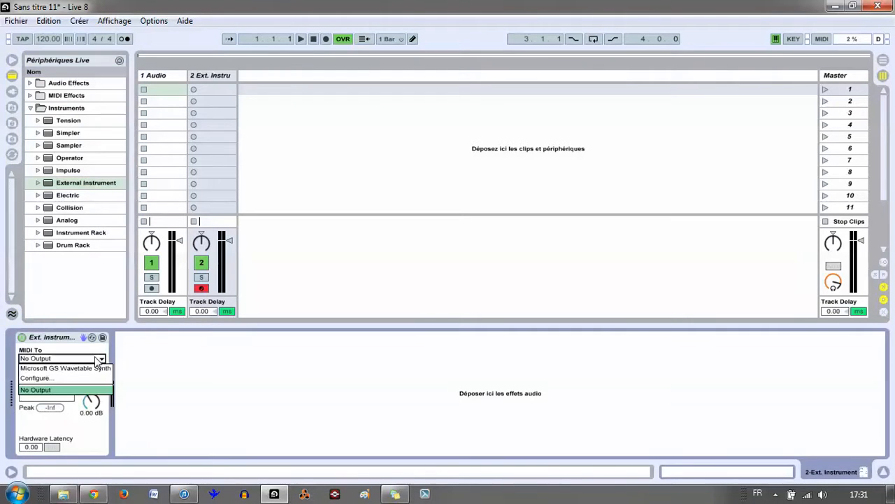
{"action": "left_click", "coordinate": [98, 360]}
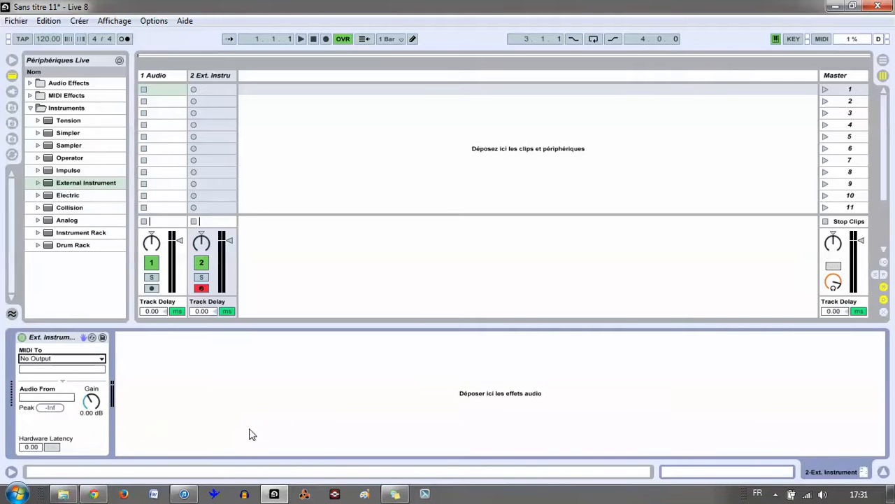
Launch Reason and create a new document in place of the demo song
{"action": "left_click", "coordinate": [303, 493]}
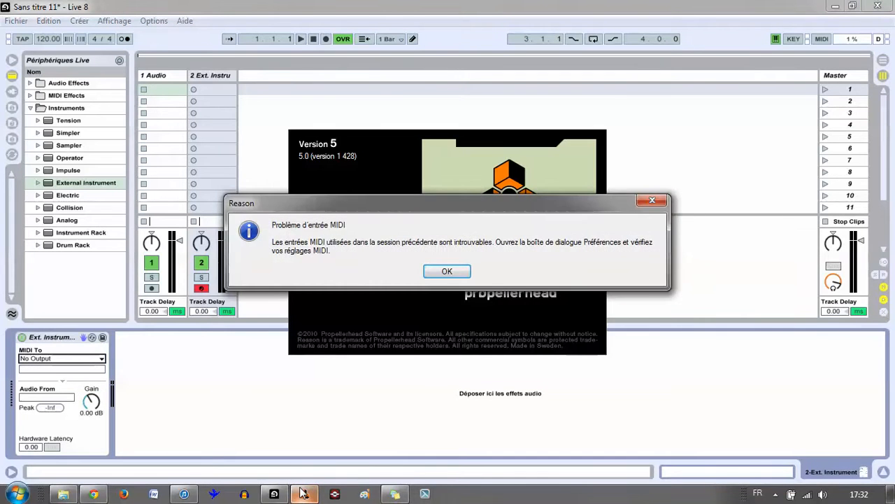
{"action": "key", "text": "Return"}
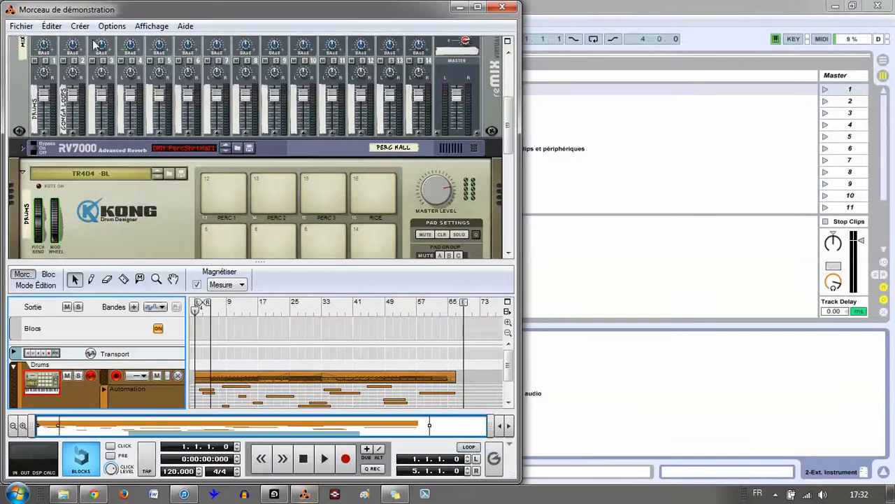
{"action": "left_click", "coordinate": [22, 27]}
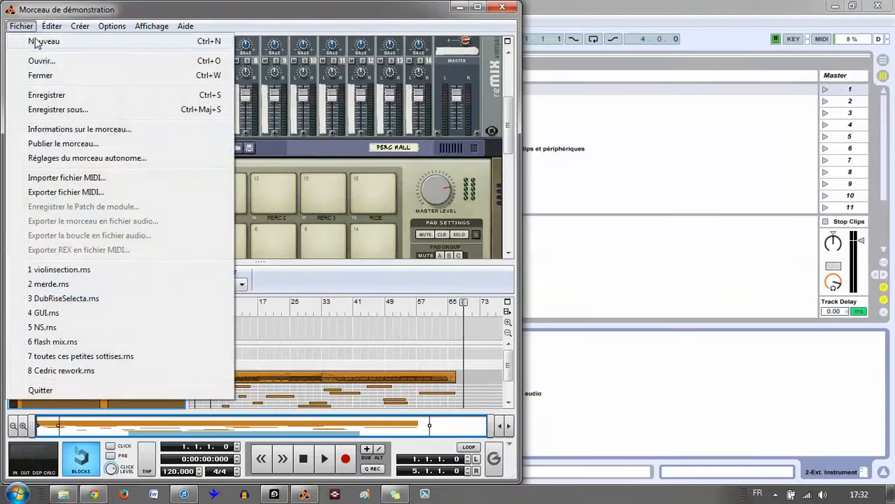
{"action": "left_click", "coordinate": [35, 42]}
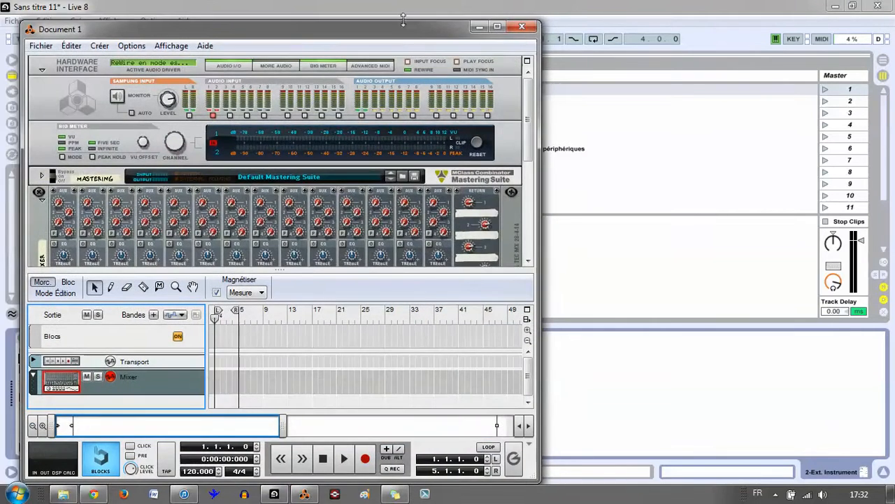
Move the Reason window into the corner of the screen and enlarge its rack area above the sequencer
{"action": "left_click_drag", "start_coordinate": [375, 32], "coordinate": [335, 2]}
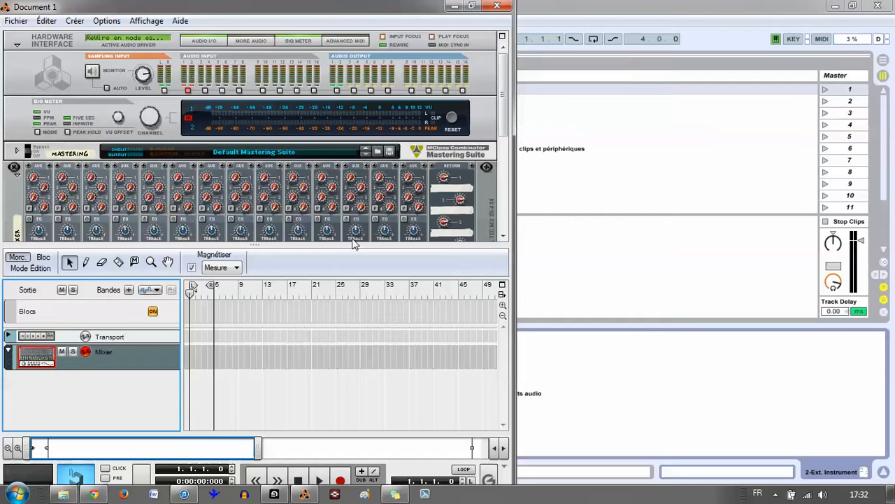
{"action": "left_click_drag", "start_coordinate": [356, 244], "coordinate": [363, 313]}
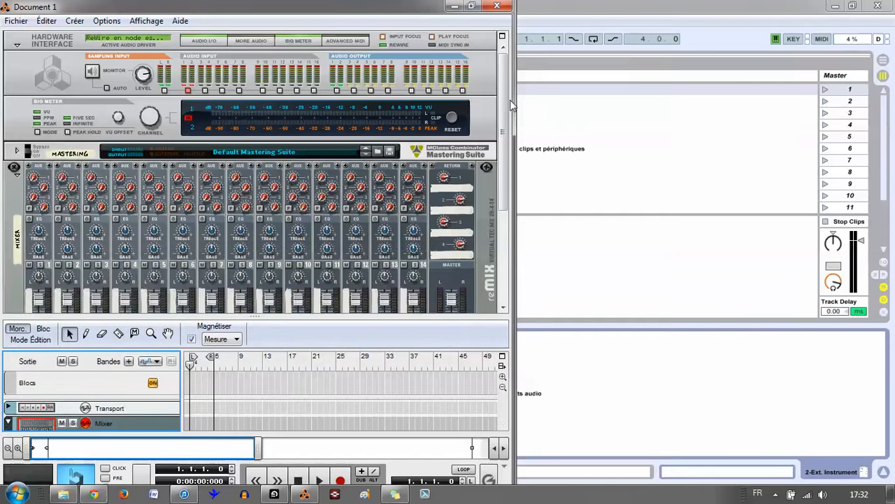
{"action": "mouse_move", "coordinate": [505, 100]}
{"action": "left_mouse_down"}
{"action": "mouse_move", "coordinate": [514, 144]}
{"action": "mouse_move", "coordinate": [498, 84]}
{"action": "left_mouse_up"}
Switch to Live and set the External Instrument's MIDI To to Reason and Audio From to 1/2: Mix L,Mix R
{"action": "left_click", "coordinate": [573, 102]}
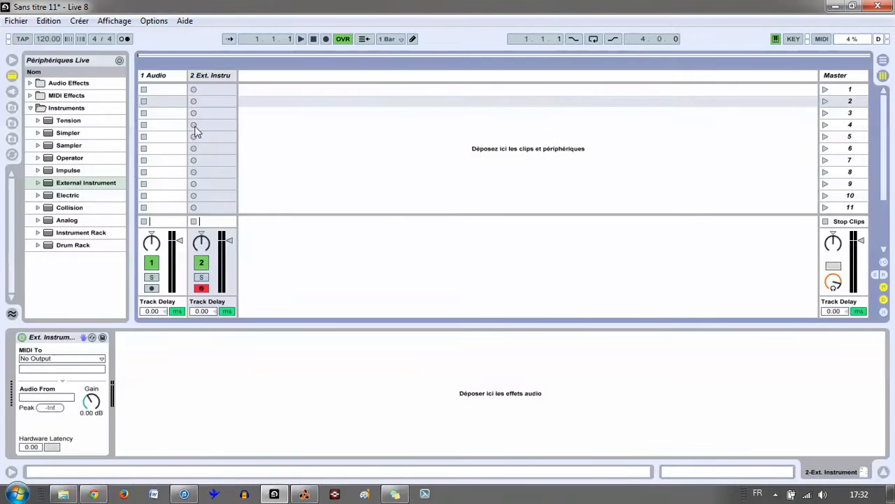
{"action": "left_click", "coordinate": [56, 357]}
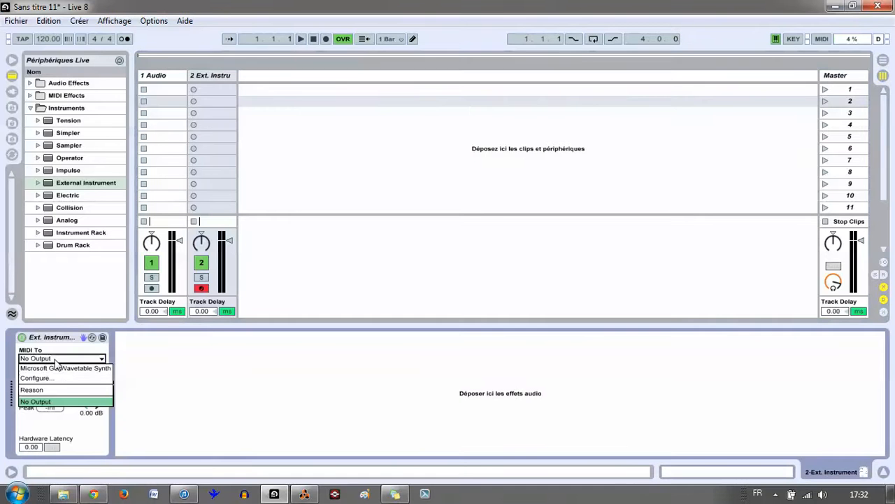
{"action": "left_click", "coordinate": [55, 390]}
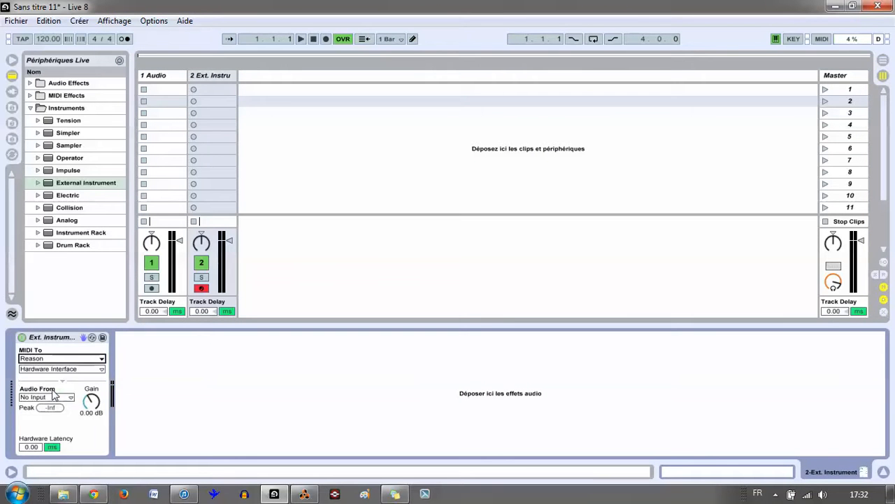
{"action": "left_click", "coordinate": [57, 398]}
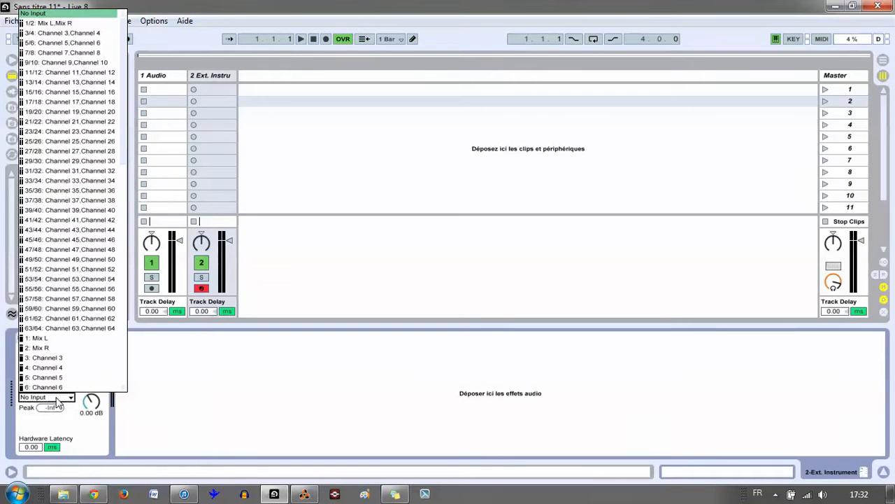
{"action": "left_click", "coordinate": [82, 25]}
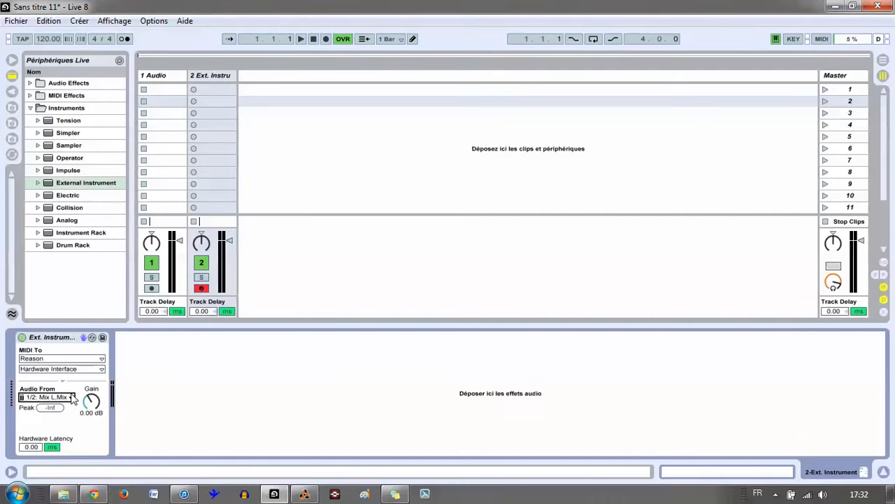
Save the External Instrument settings as a preset named Reason
{"action": "left_click", "coordinate": [102, 338]}
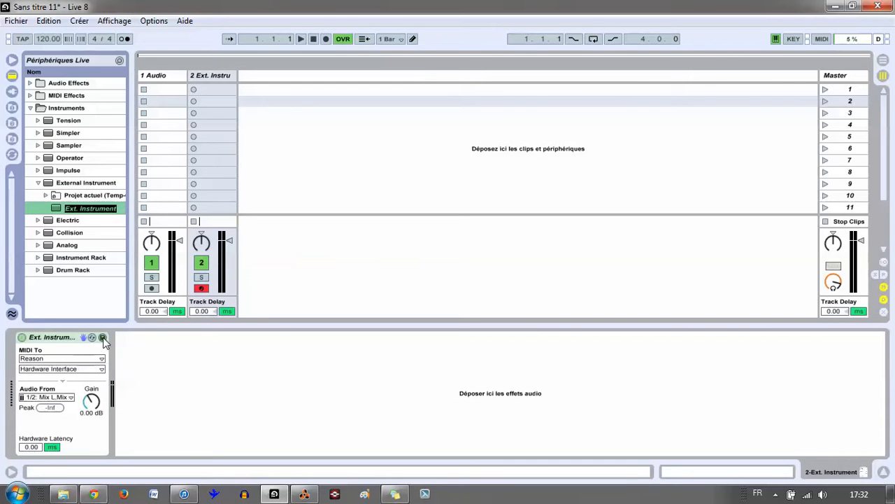
{"action": "type", "text": "RE"}
{"action": "key", "text": "BackSpace"}
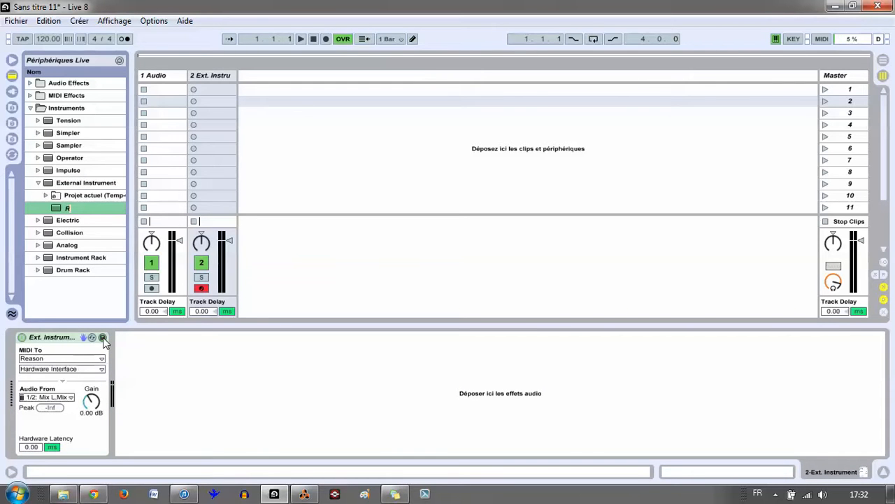
{"action": "type", "text": "eason"}
{"action": "key", "text": "Return"}
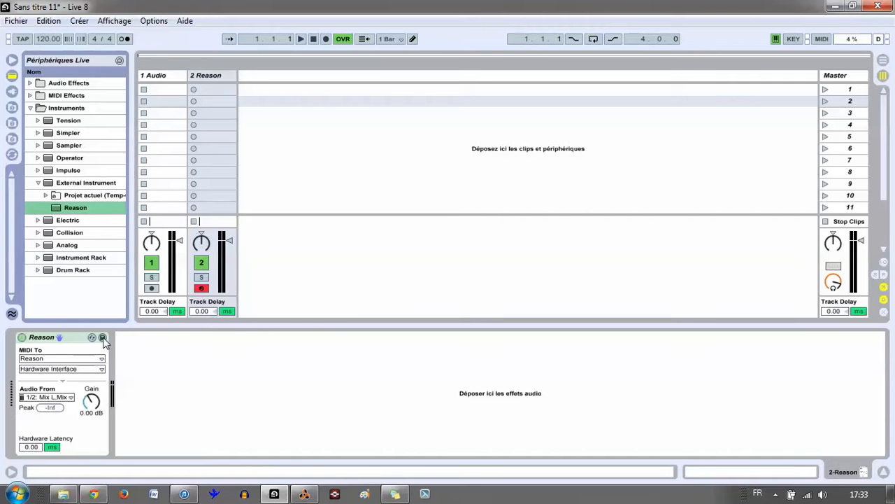
Switch to Reason and create an instrument below the mixer from BrightPiano.sxt in the NN-XT Sampler Patches Piano folder
{"action": "left_click", "coordinate": [304, 493]}
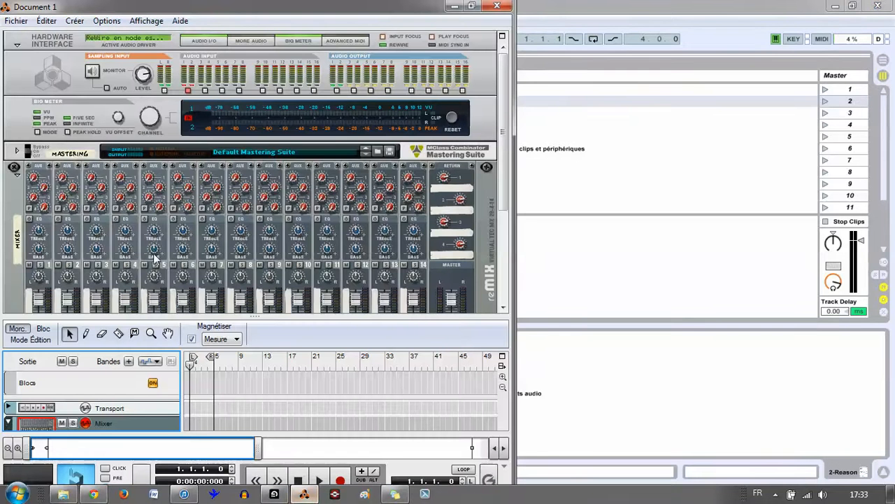
{"action": "left_click_drag", "start_coordinate": [504, 97], "coordinate": [503, 196]}
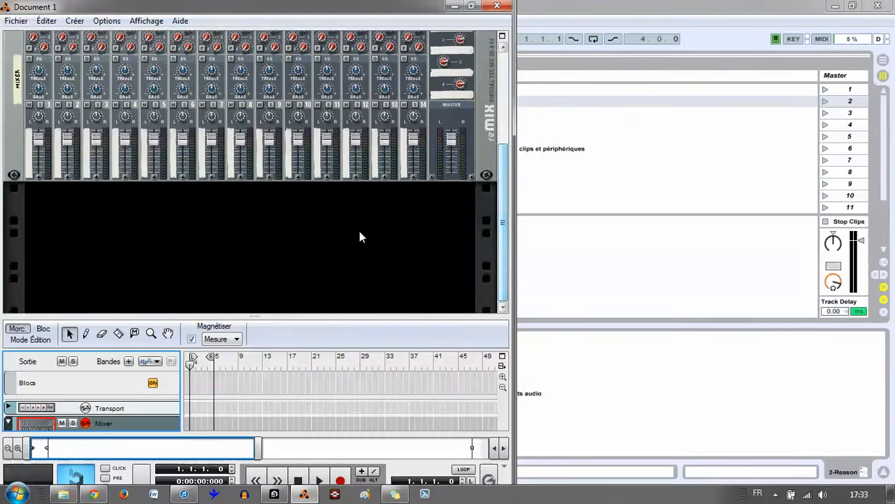
{"action": "right_click", "coordinate": [359, 237]}
{"action": "left_click", "coordinate": [407, 39]}
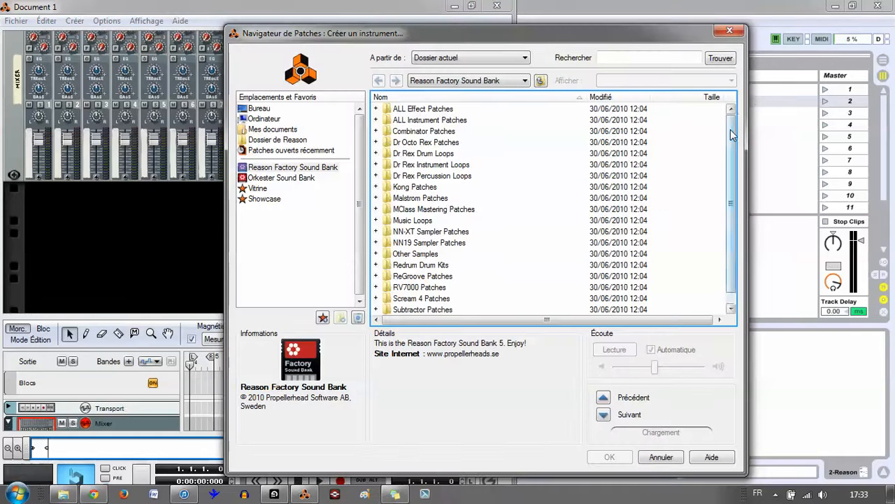
{"action": "left_click_drag", "start_coordinate": [732, 135], "coordinate": [732, 147]}
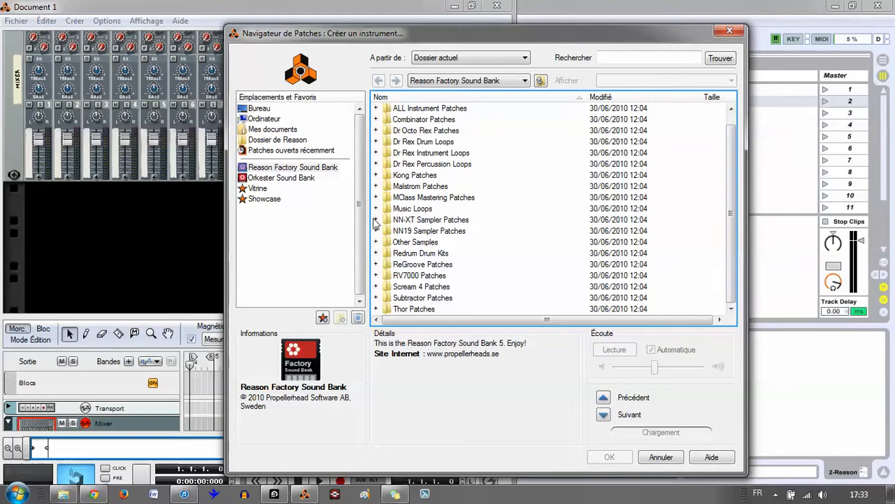
{"action": "left_click", "coordinate": [376, 220]}
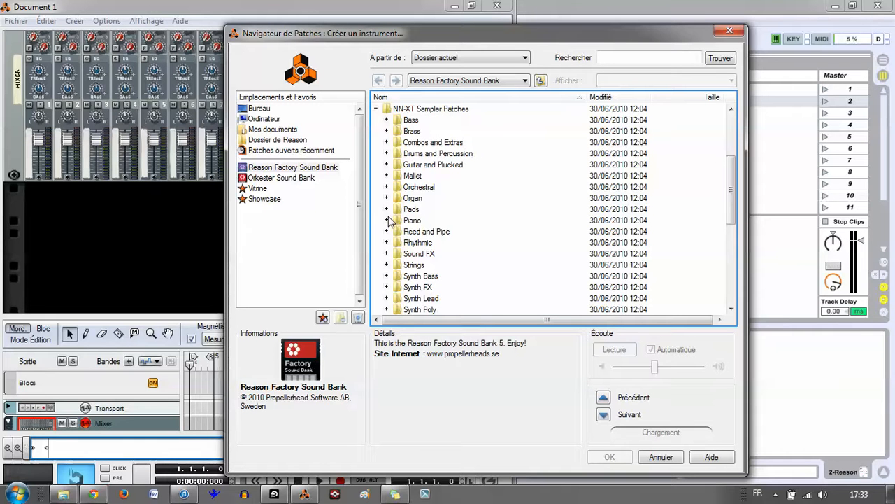
{"action": "left_click", "coordinate": [387, 220]}
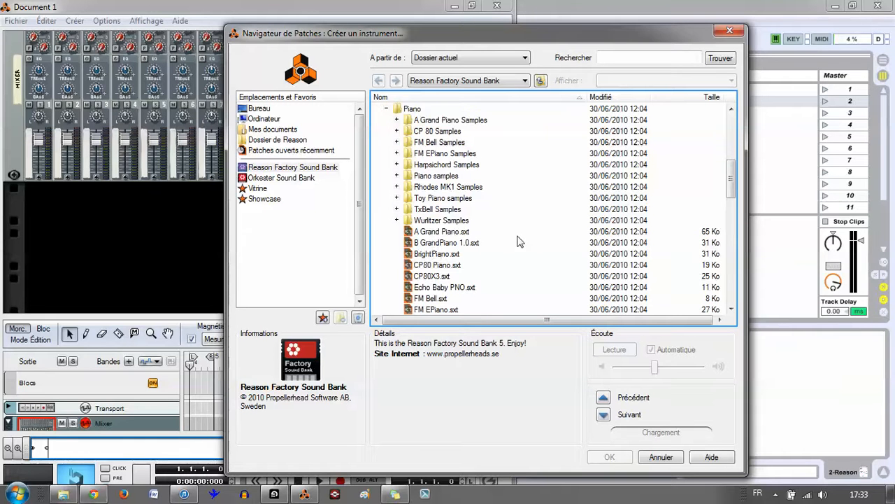
{"action": "left_click", "coordinate": [436, 254]}
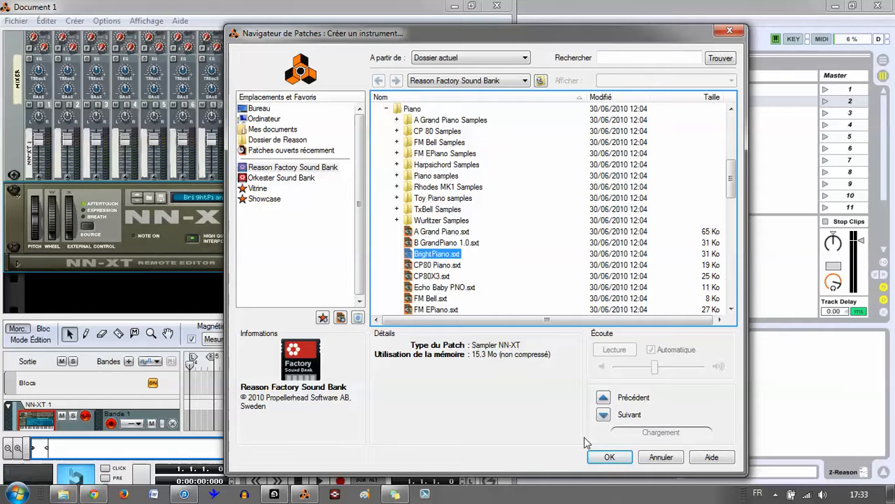
{"action": "left_click", "coordinate": [609, 457]}
Switch to Live and route the Reason device's MIDI to NN-XT 1
{"action": "left_click", "coordinate": [598, 398]}
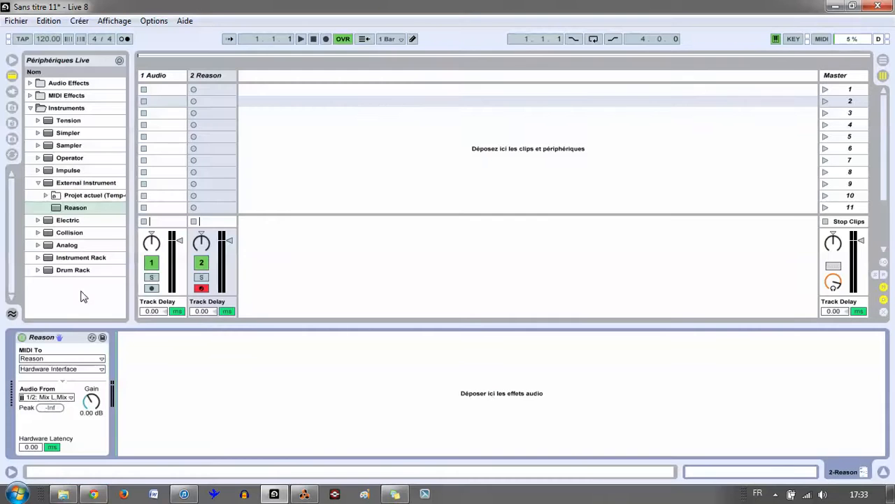
{"action": "left_click", "coordinate": [76, 371]}
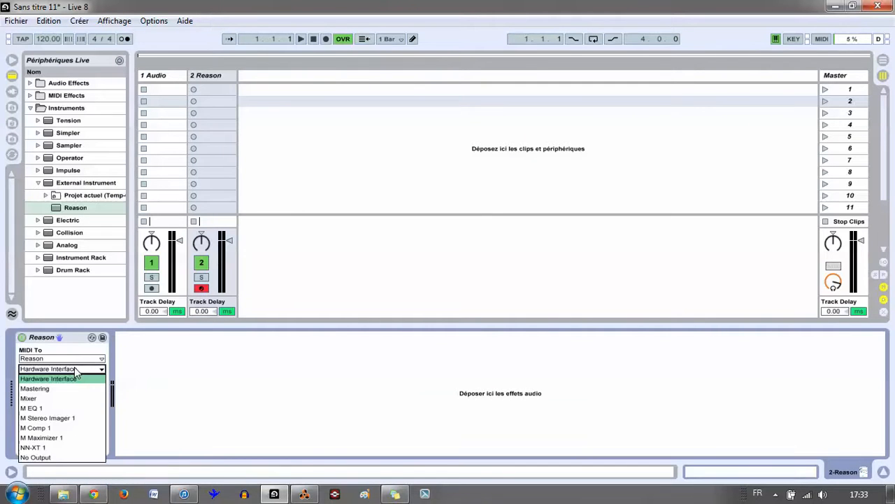
{"action": "left_click", "coordinate": [54, 448]}
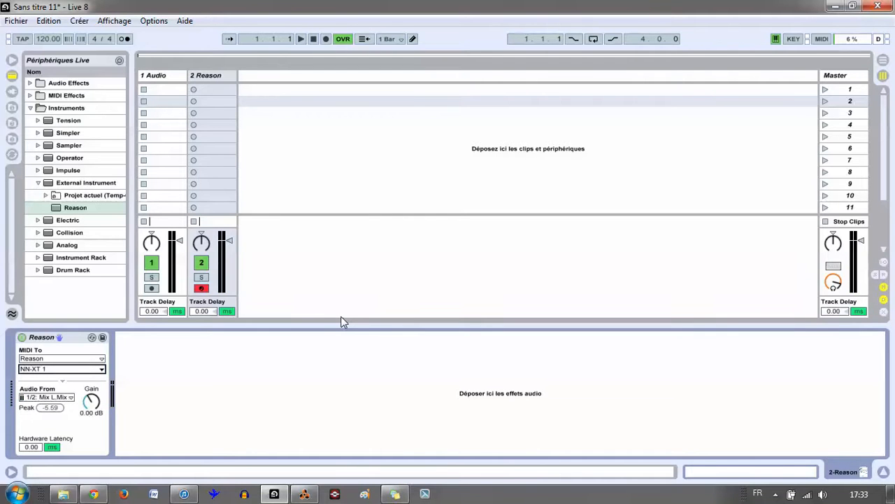
Create a MIDI clip in the 2 Reason track's first slot with sixteenth notes E3 at 1, F#3 at 1.2.3 and G3 at 1.4
{"action": "double_click", "coordinate": [225, 91]}
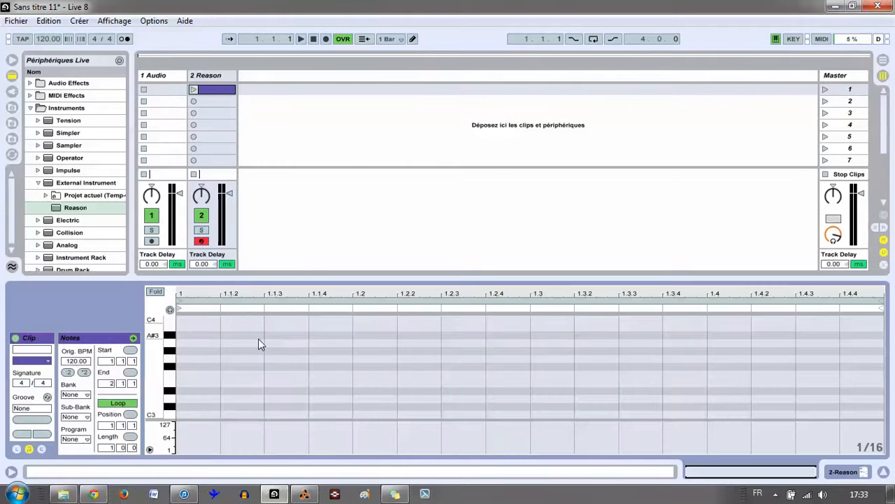
{"action": "double_click", "coordinate": [202, 383]}
{"action": "double_click", "coordinate": [459, 366]}
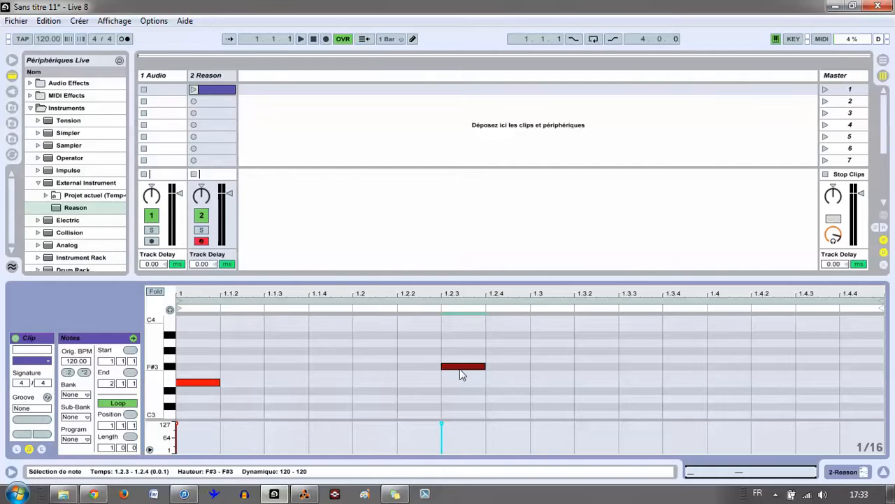
{"action": "double_click", "coordinate": [727, 359]}
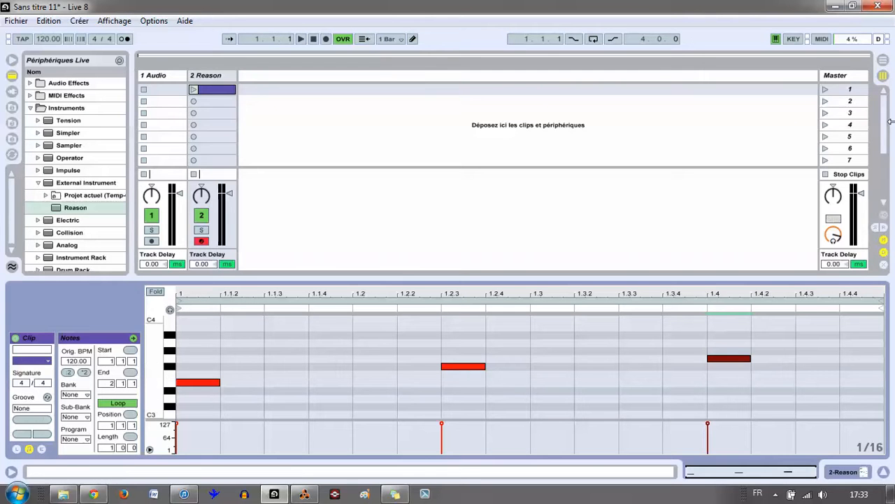
Play scene 1, and delete all the notes and the clip in the 2 Reason track's first slot
{"action": "left_click", "coordinate": [825, 91]}
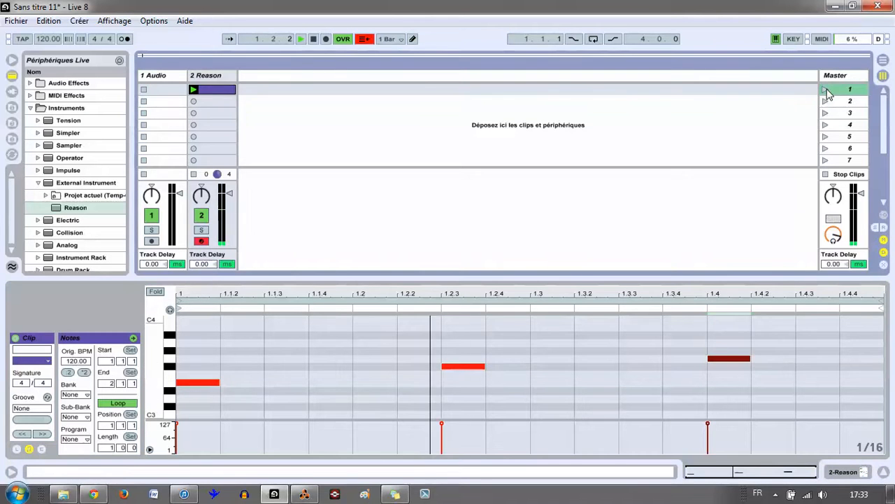
{"action": "left_click", "coordinate": [752, 320]}
{"action": "key", "text": "ctrl+a"}
{"action": "key", "text": "Delete"}
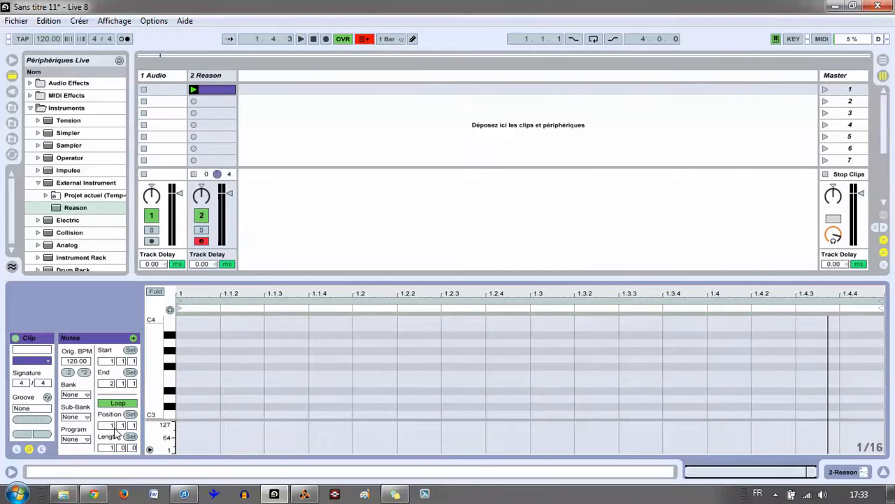
{"action": "left_click", "coordinate": [231, 87]}
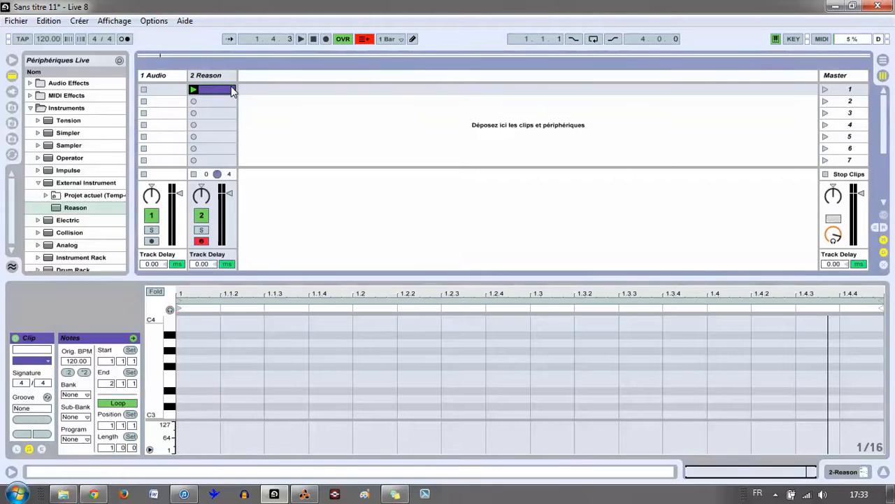
{"action": "key", "text": "Delete"}
Switch to Reason and create an instrument below NN-XT 1 from Harpsi Funk.sxt in the NN-XT Sampler Patches Piano folder
{"action": "key", "text": "alt+Tab"}
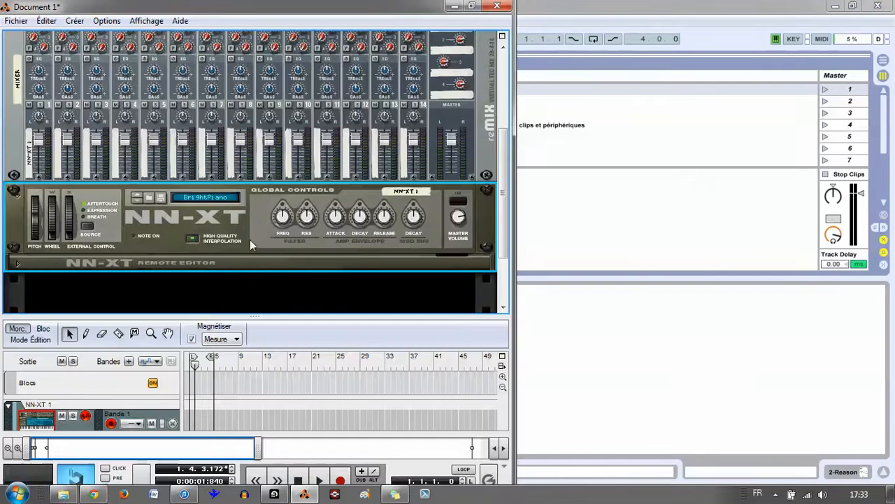
{"action": "right_click", "coordinate": [247, 283]}
{"action": "left_click", "coordinate": [392, 41]}
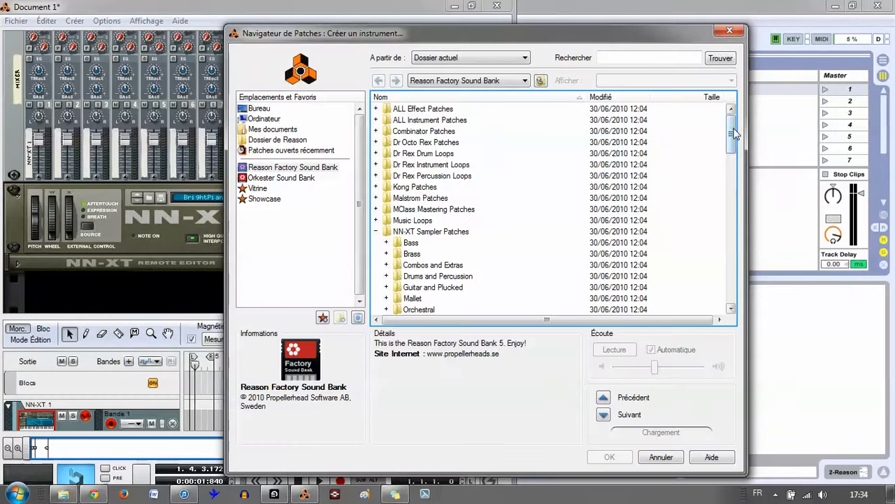
{"action": "left_click_drag", "start_coordinate": [732, 133], "coordinate": [736, 203]}
{"action": "left_click", "coordinate": [453, 229]}
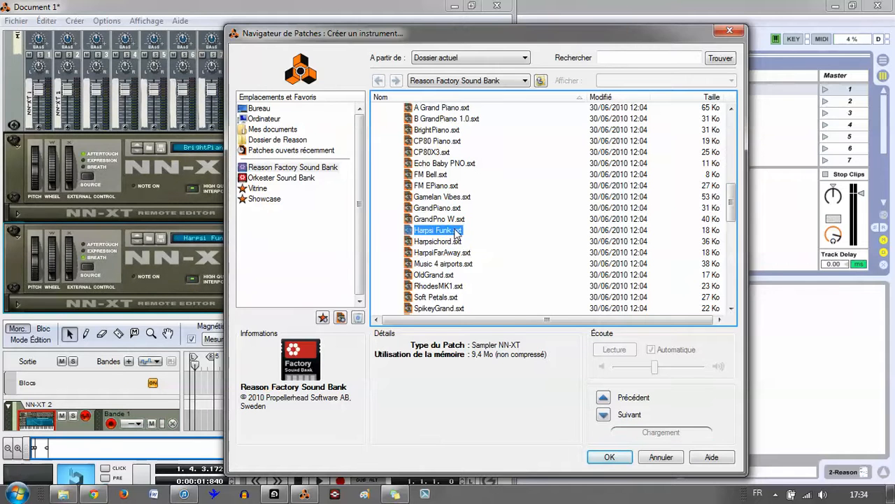
{"action": "double_click", "coordinate": [454, 232]}
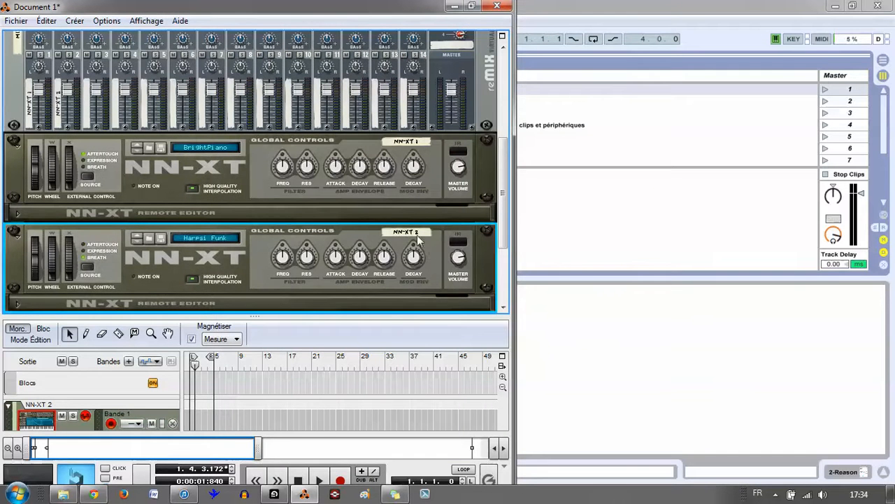
Switch to Live, add a MIDI track with the Reason preset and route its MIDI to NN-XT 2
{"action": "left_click", "coordinate": [610, 324]}
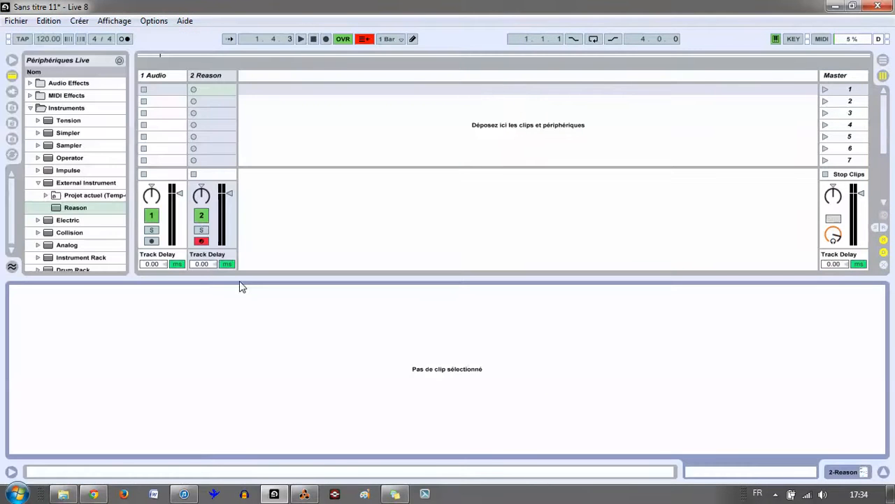
{"action": "key", "text": "ctrl+shift+t"}
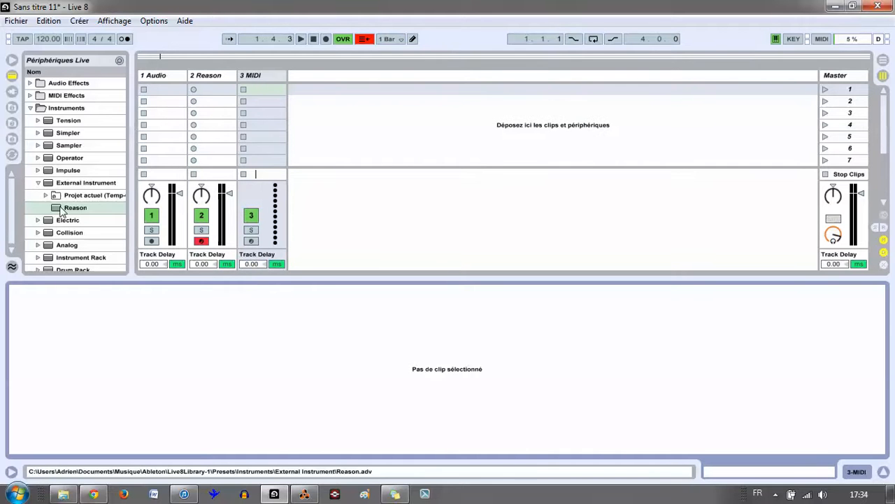
{"action": "left_click_drag", "start_coordinate": [61, 208], "coordinate": [247, 137]}
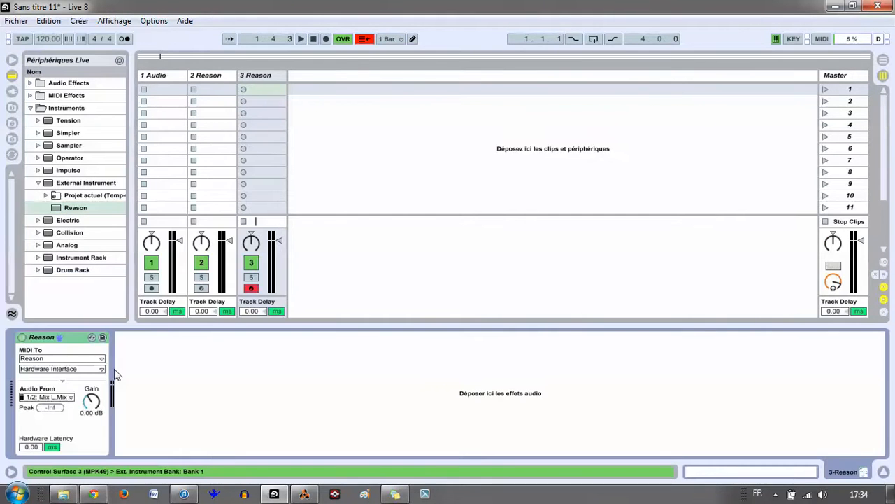
{"action": "left_click", "coordinate": [80, 368]}
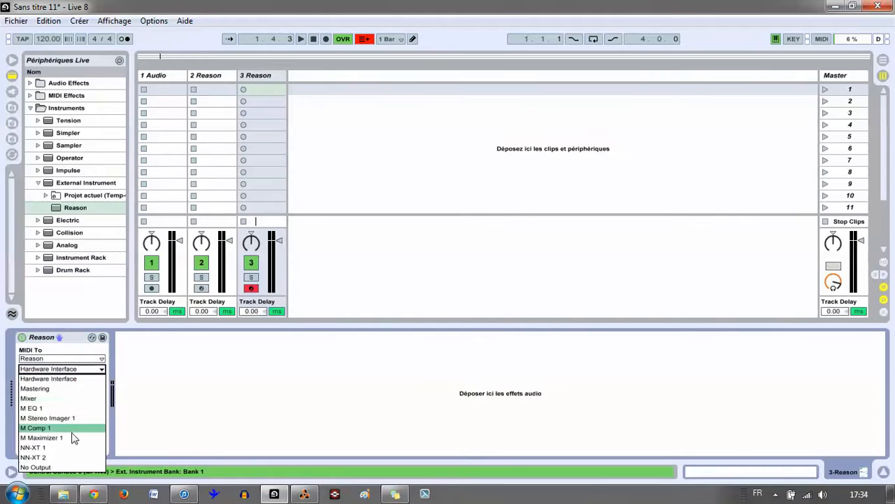
{"action": "left_click", "coordinate": [70, 458]}
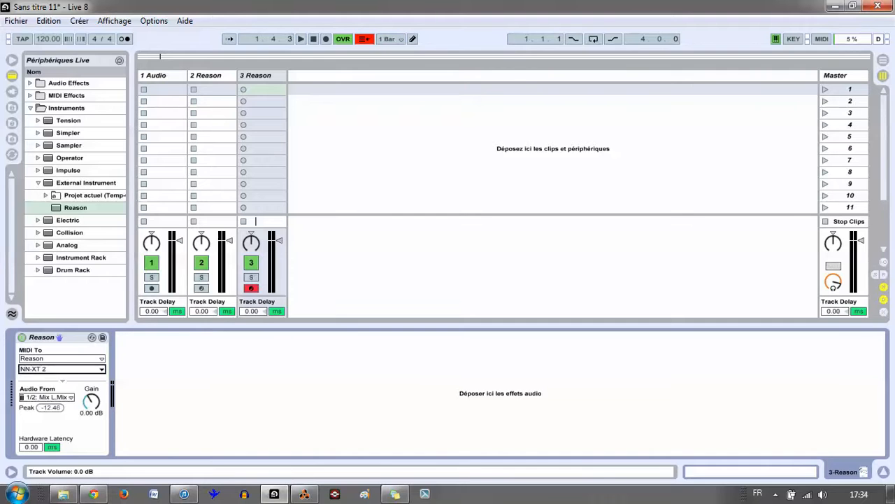
Lower the 3 Reason track's volume and select the 2 Reason track
{"action": "left_click_drag", "start_coordinate": [279, 240], "coordinate": [279, 266]}
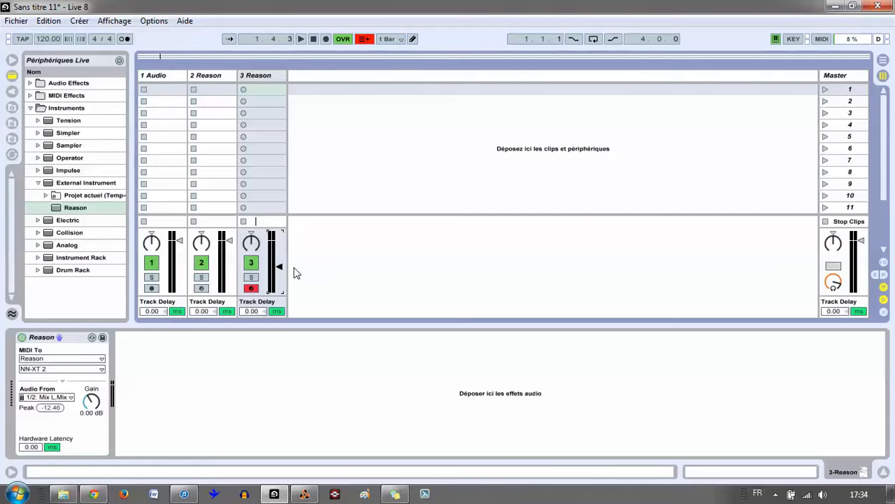
{"action": "left_click", "coordinate": [217, 74]}
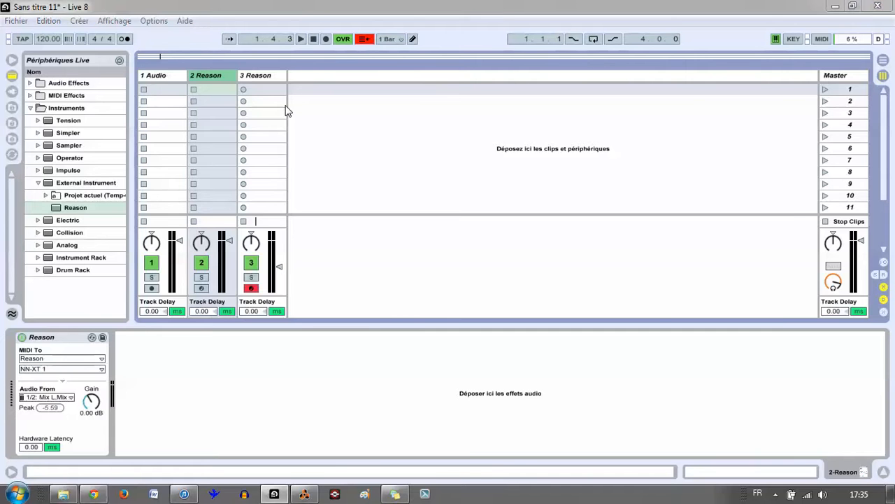
Switch to Reason and create an RV7000 advanced reverb for the Harpsi Funk instrument, directly below NN-XT 2
{"action": "key", "text": "alt+Tab"}
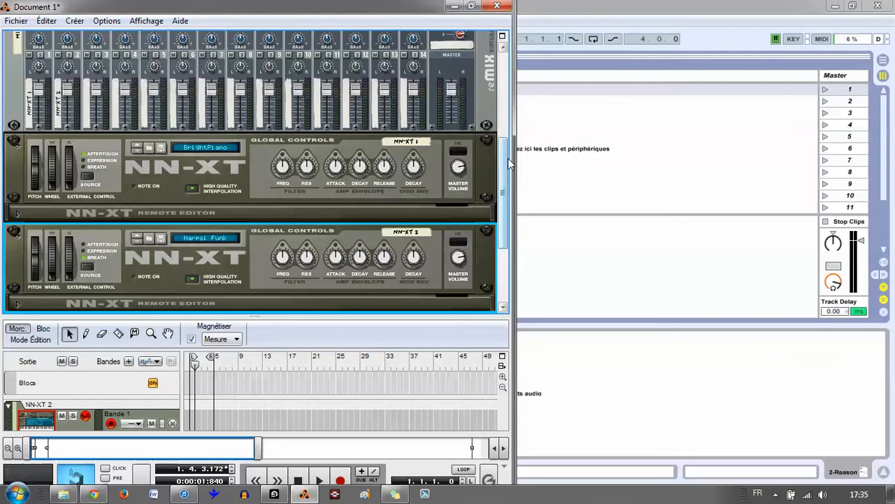
{"action": "scroll", "coordinate": [509, 166], "scroll_direction": "down", "scroll_amount": 3}
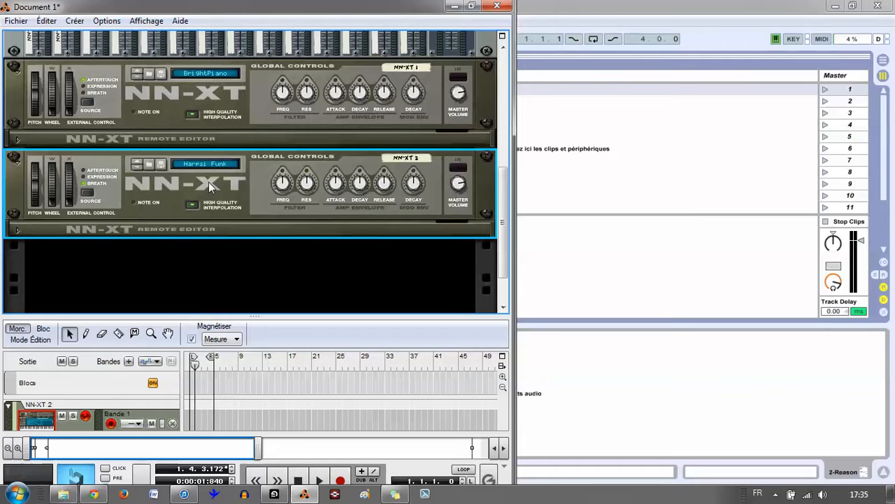
{"action": "left_click", "coordinate": [574, 249]}
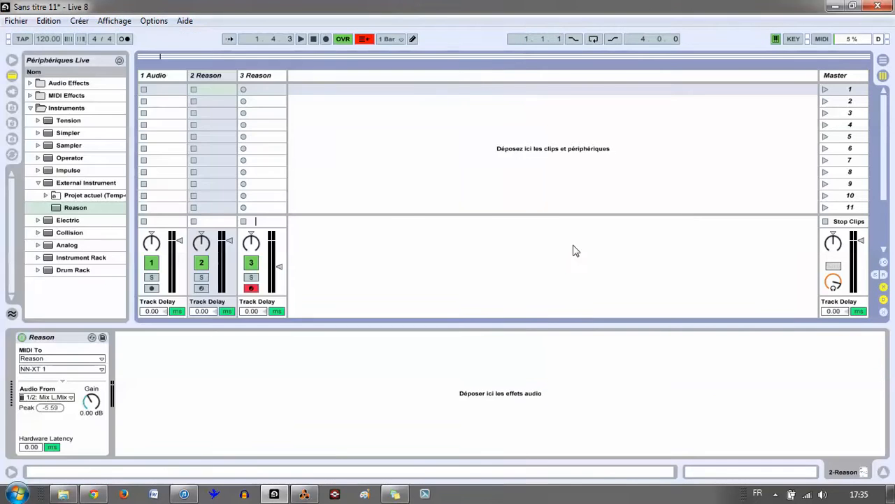
{"action": "key", "text": "alt+Tab"}
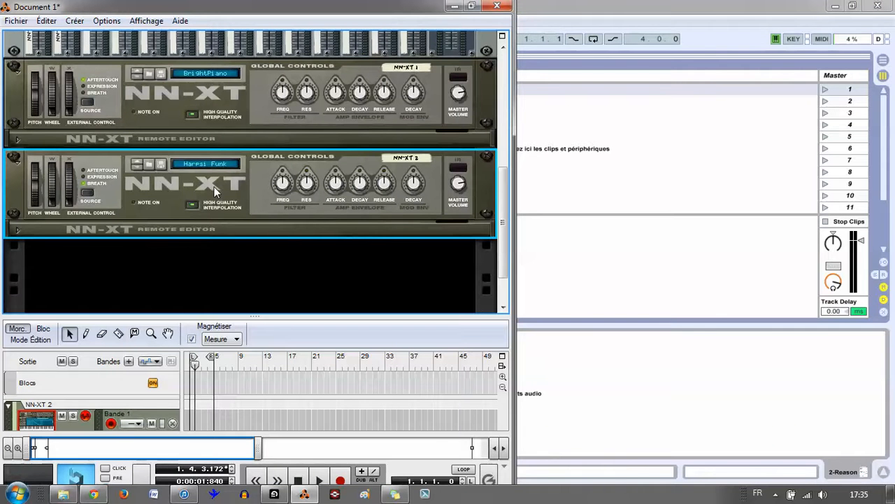
{"action": "right_click", "coordinate": [237, 194]}
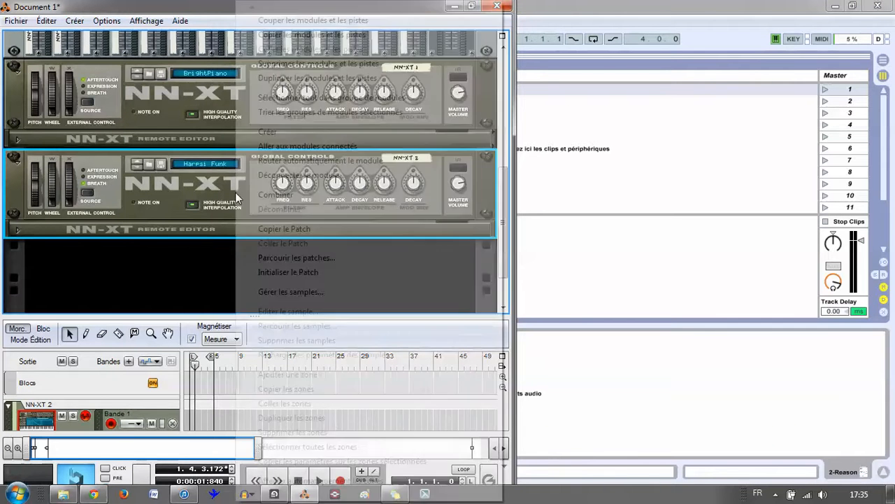
{"action": "mouse_move", "coordinate": [493, 132]}
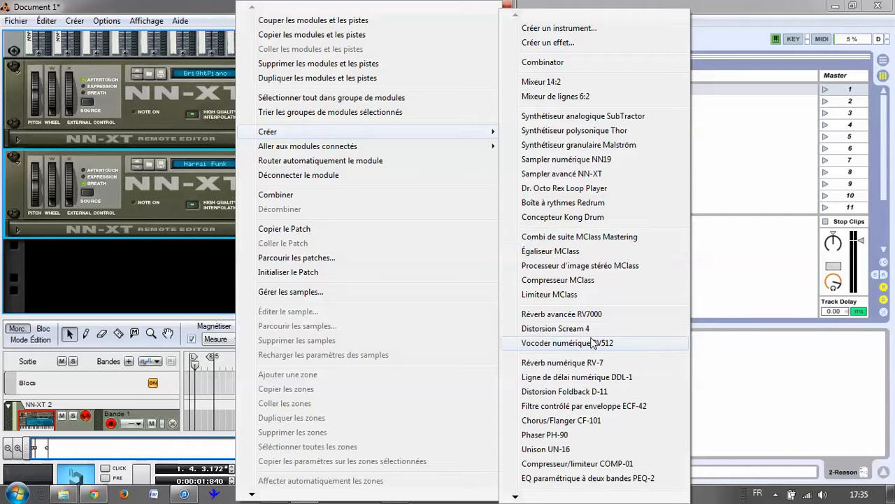
{"action": "left_click", "coordinate": [575, 318]}
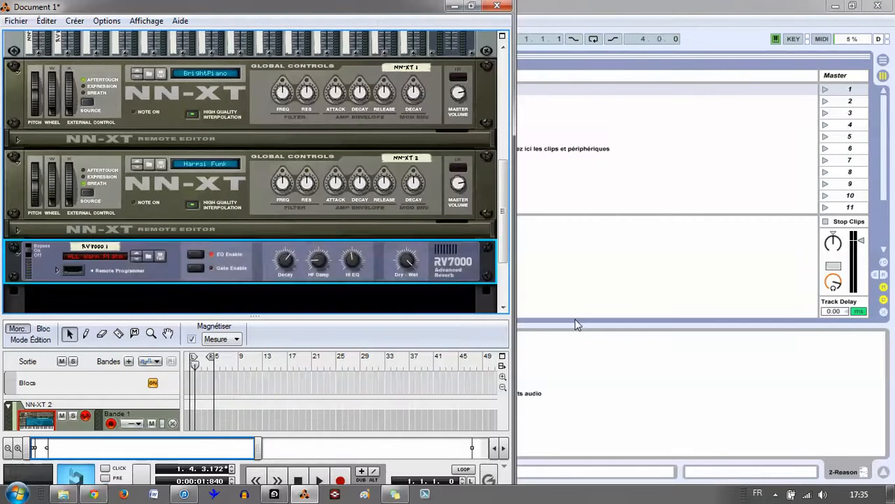
Switch to Live, raise the 3 Reason track's volume and arm the 2 Reason track for recording
{"action": "left_click", "coordinate": [575, 319]}
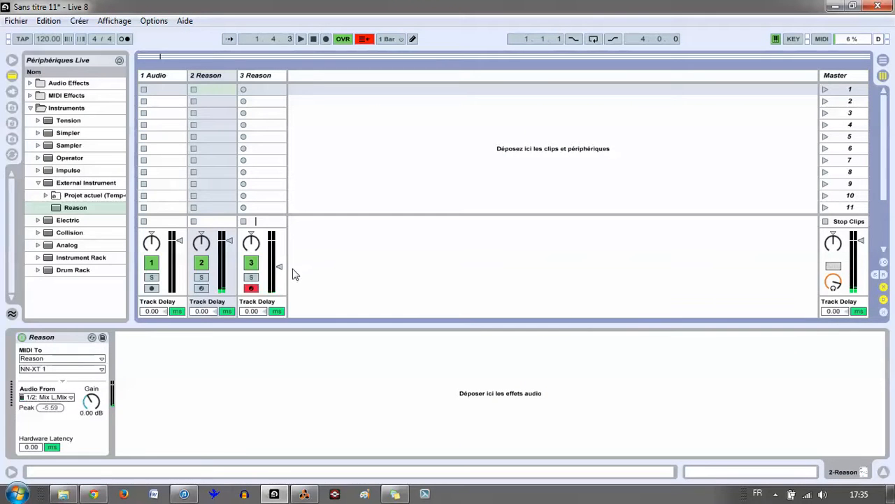
{"action": "left_click_drag", "start_coordinate": [279, 266], "coordinate": [279, 243]}
{"action": "key", "text": "alt+Tab"}
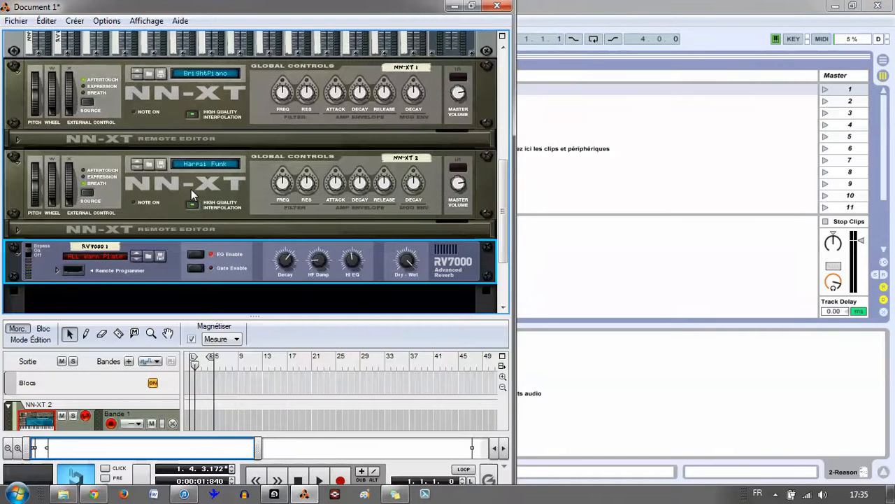
{"action": "key", "text": "alt+Tab"}
{"action": "left_click", "coordinate": [202, 288]}
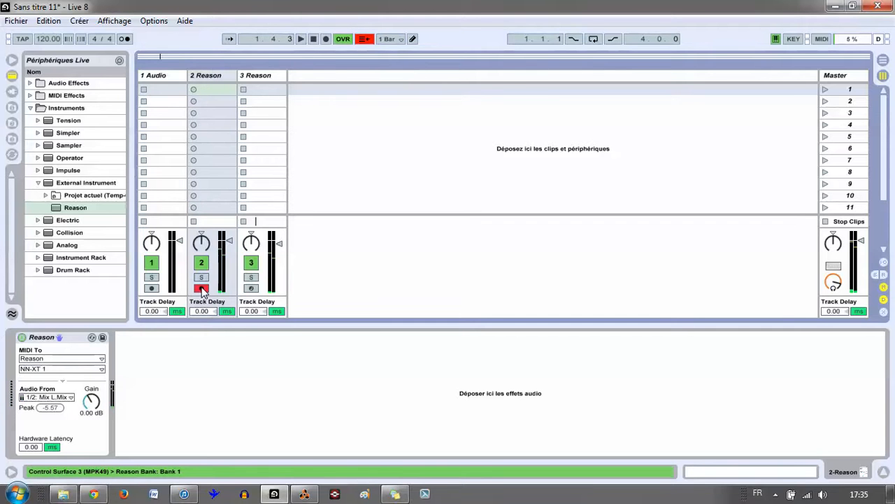
Switch to Reason, examine the rear cabling of both NN-XT samplers and the RV7000, and return to Live
{"action": "key", "text": "alt+Tab"}
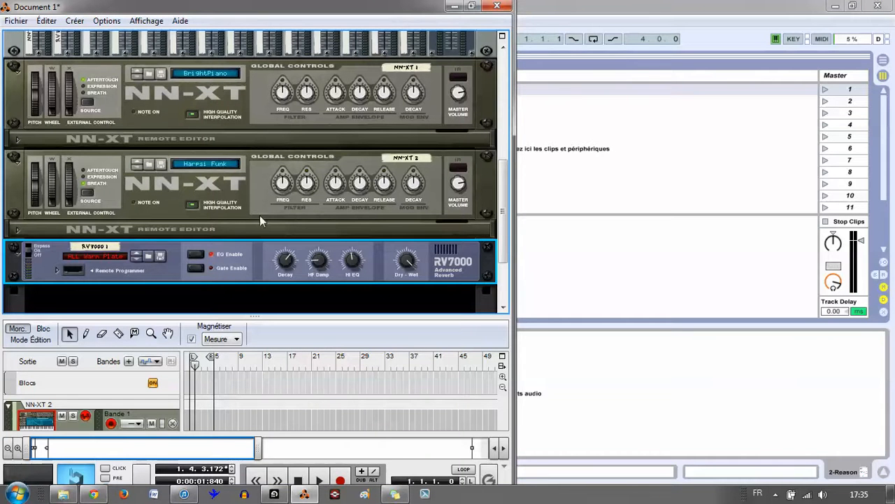
{"action": "right_click", "coordinate": [240, 212]}
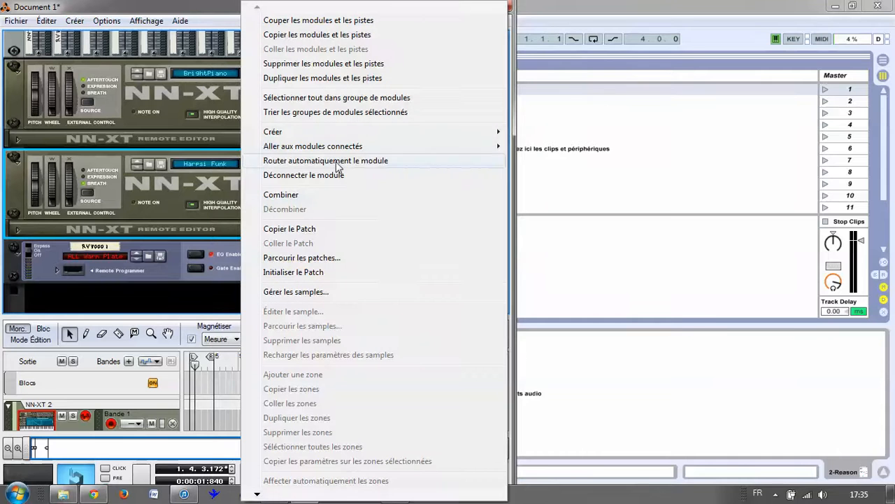
{"action": "mouse_move", "coordinate": [373, 136]}
{"action": "left_click", "coordinate": [198, 295]}
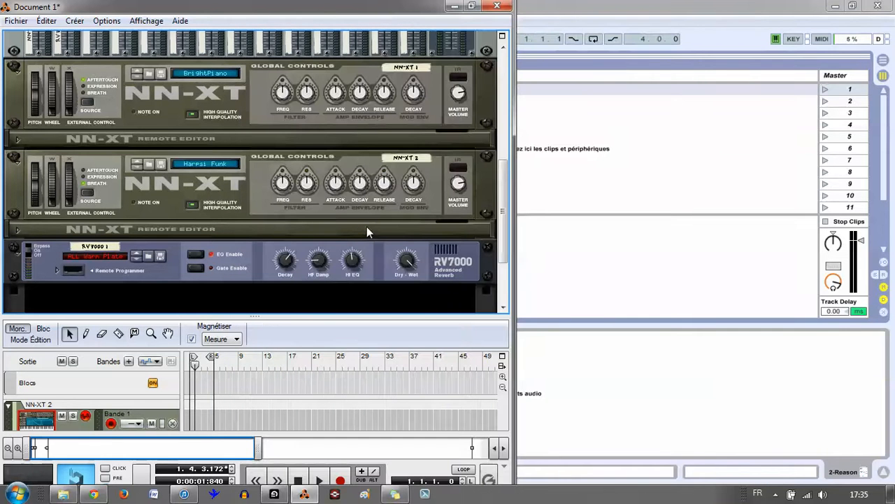
{"action": "key", "text": "Tab"}
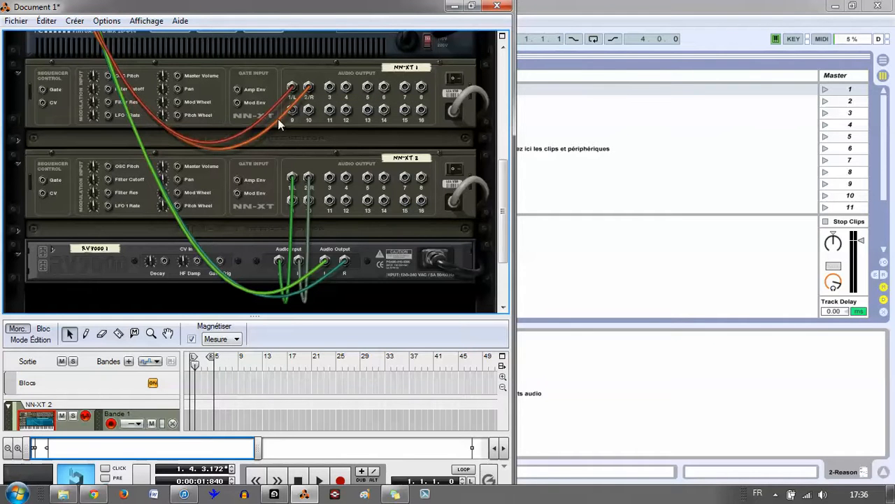
{"action": "key", "text": "alt+Tab"}
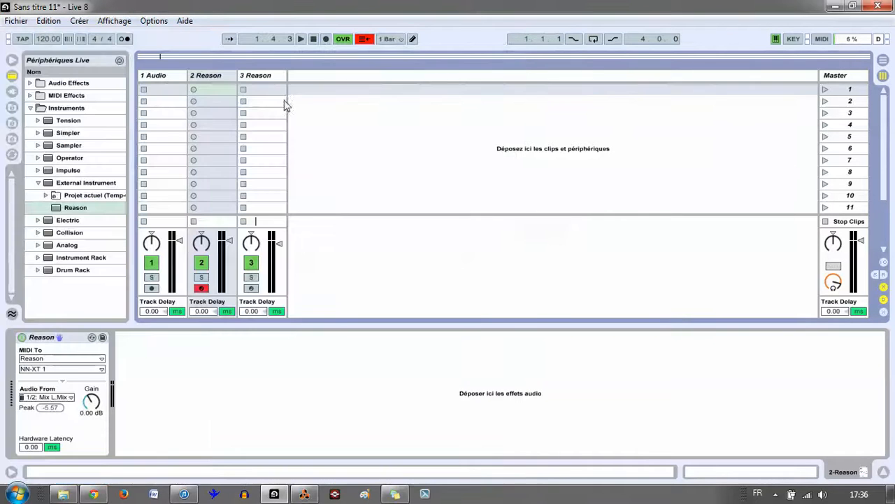